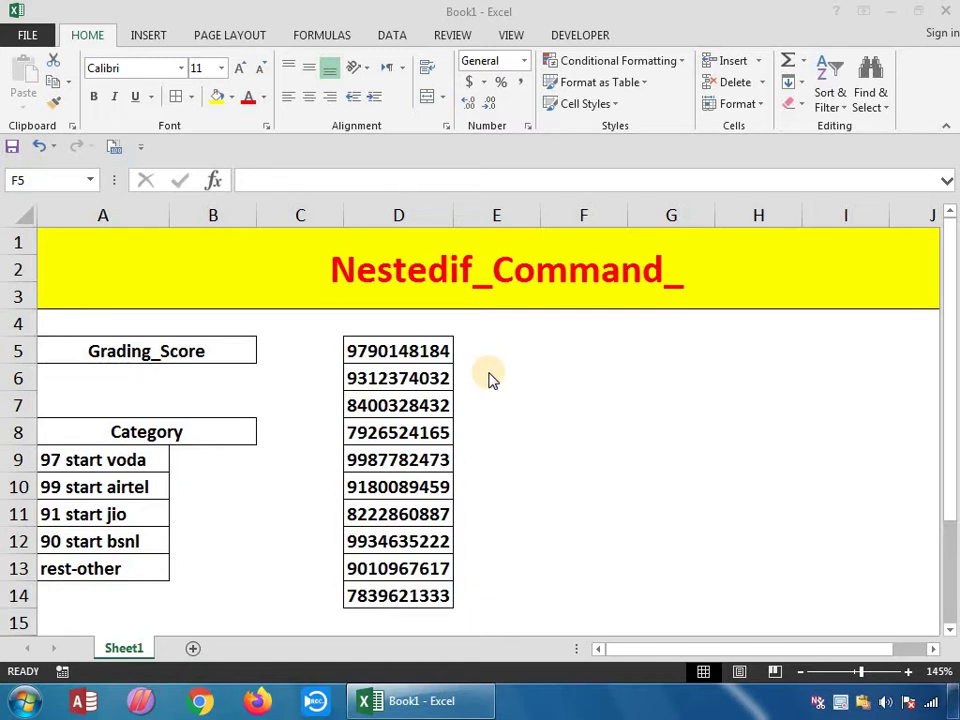
# Start a formula in cell F5 with the IF function.
pyautogui.click(609, 350)
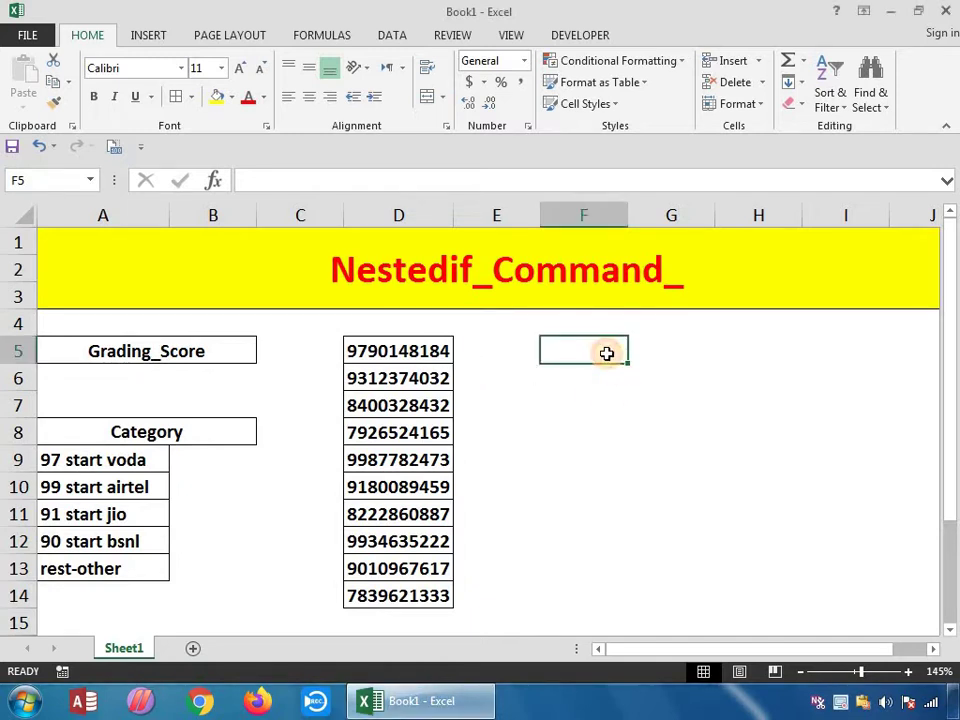
pyautogui.write('=nes')
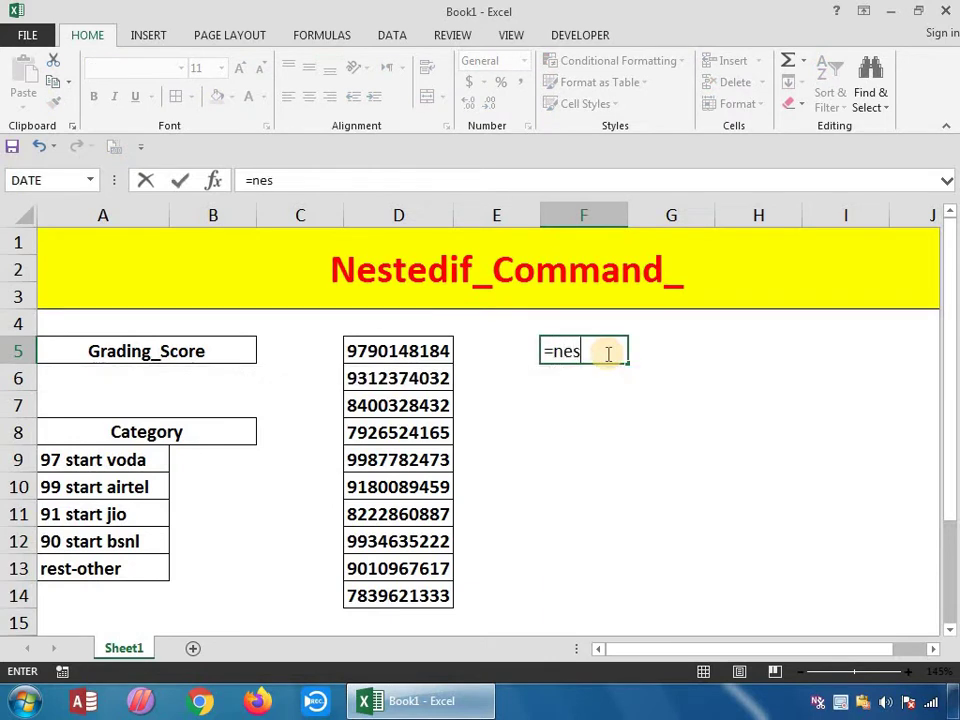
pyautogui.press('BackSpace')
pyautogui.press('BackSpace')
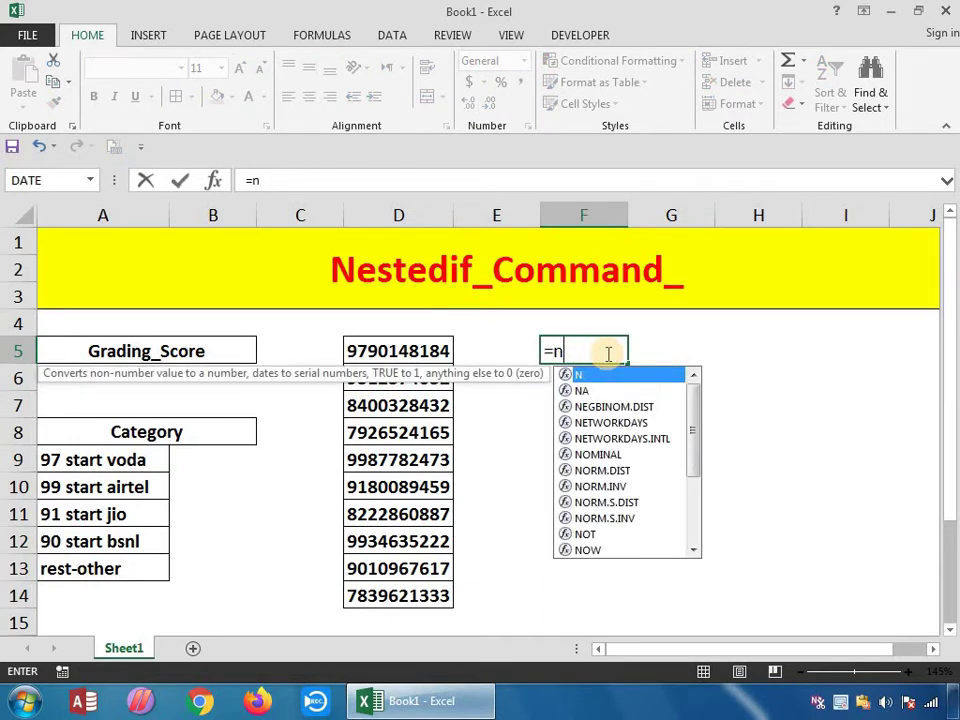
pyautogui.press('BackSpace')
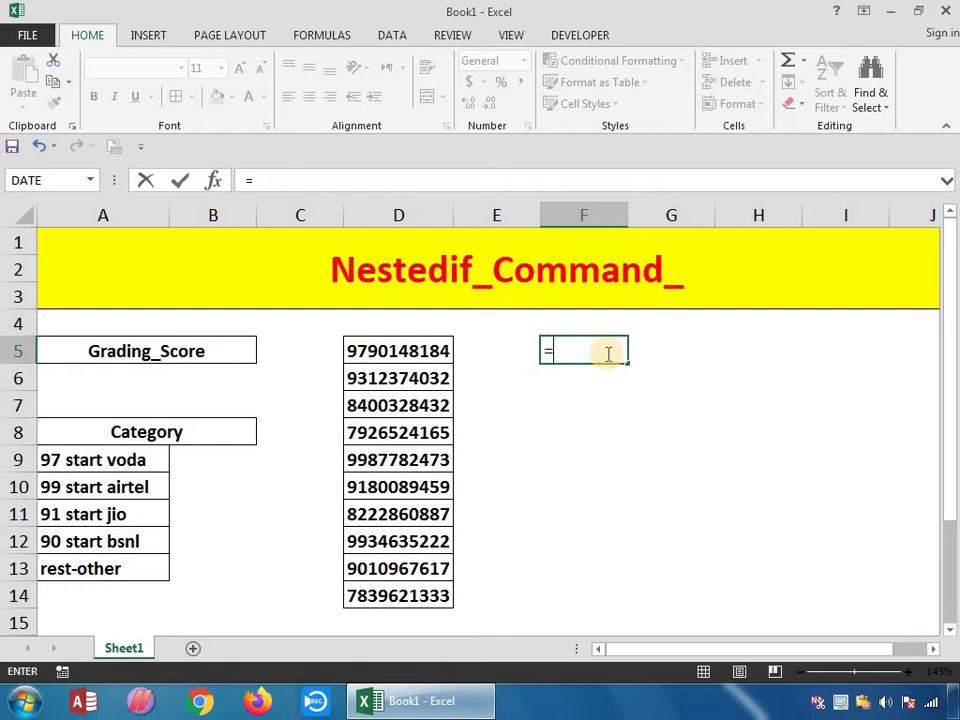
pyautogui.write('if')
pyautogui.press('Tab')
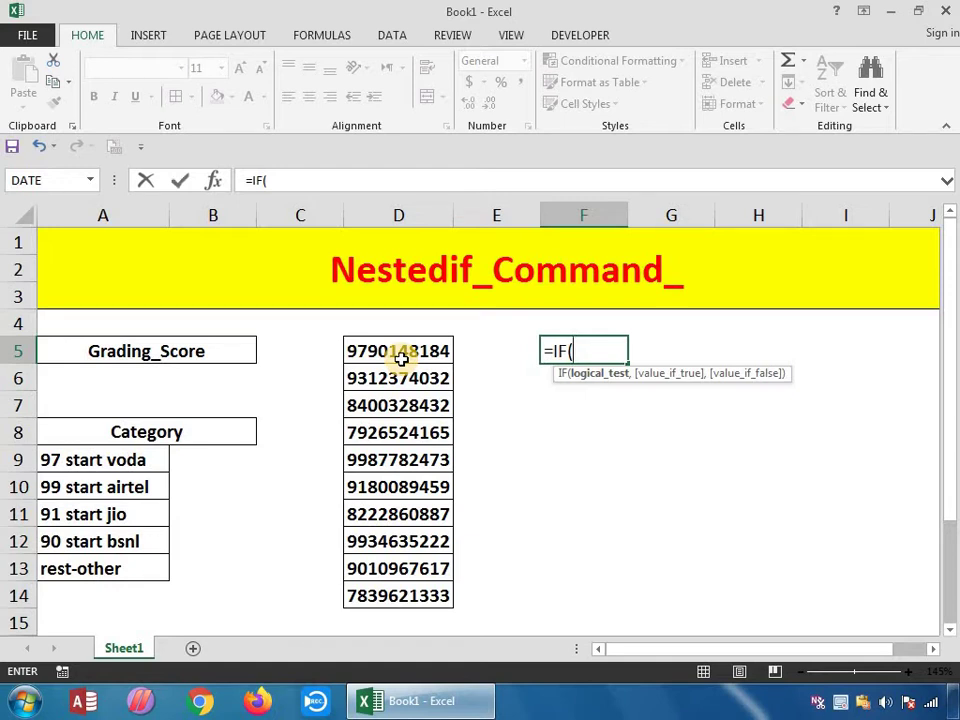
# Make the first IF condition test whether LEFT(D5,2) equals "97" and return "voda" when true.
pyautogui.write('left(')
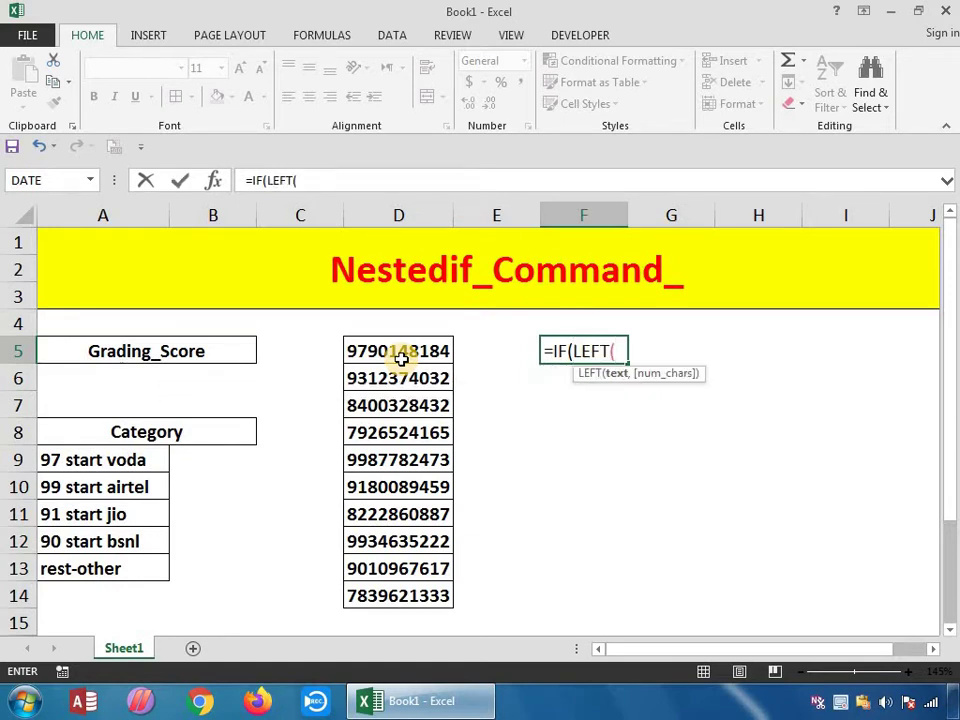
pyautogui.click(401, 358)
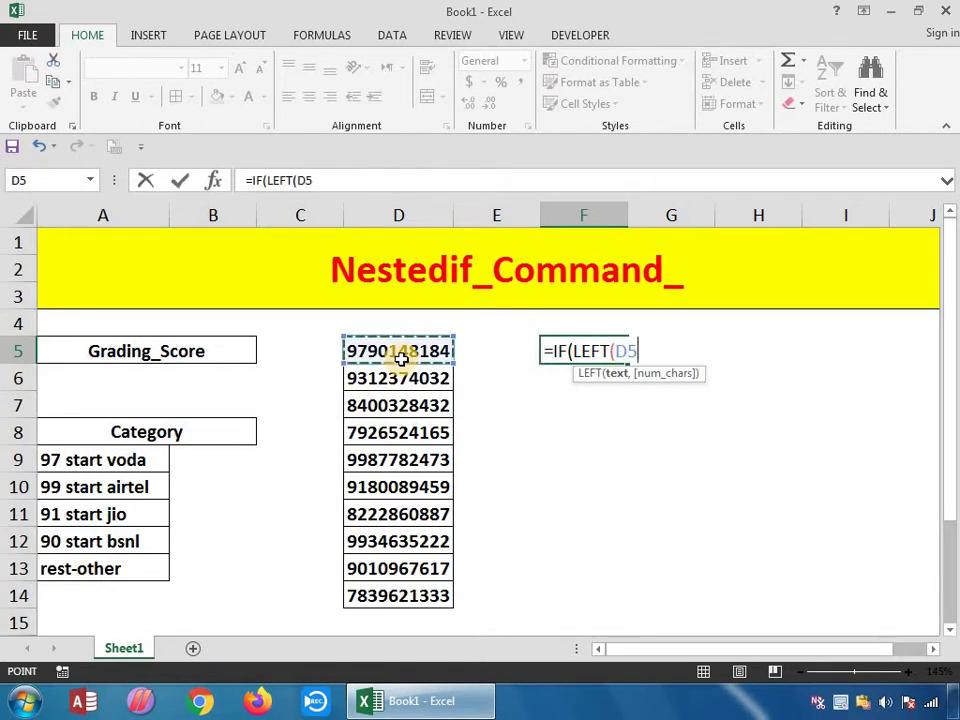
pyautogui.write(',1')
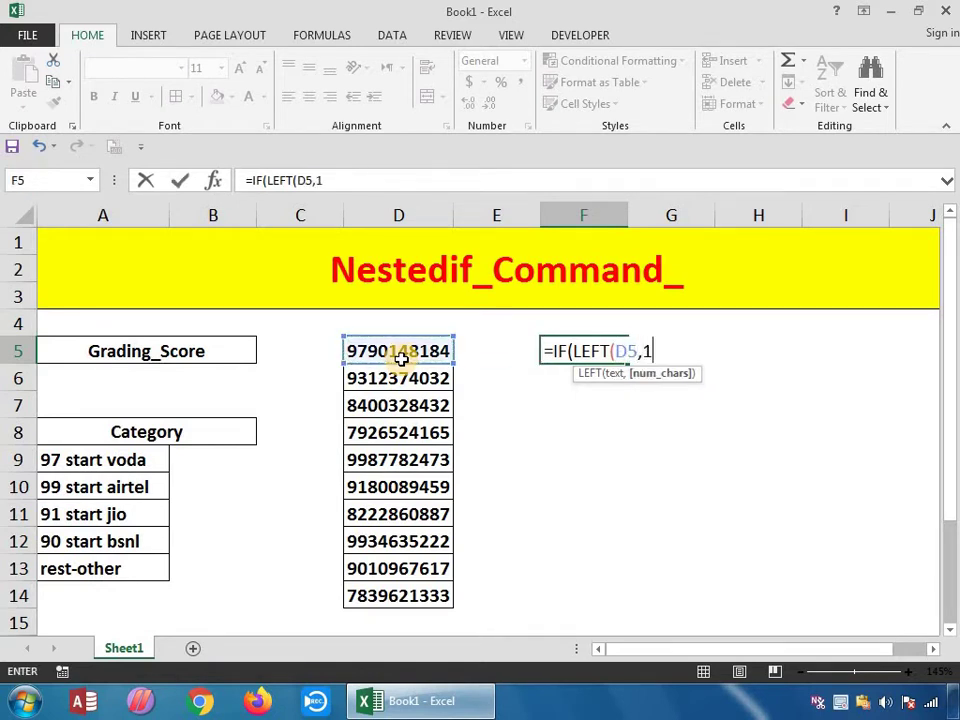
pyautogui.press('BackSpace')
pyautogui.write('2)')
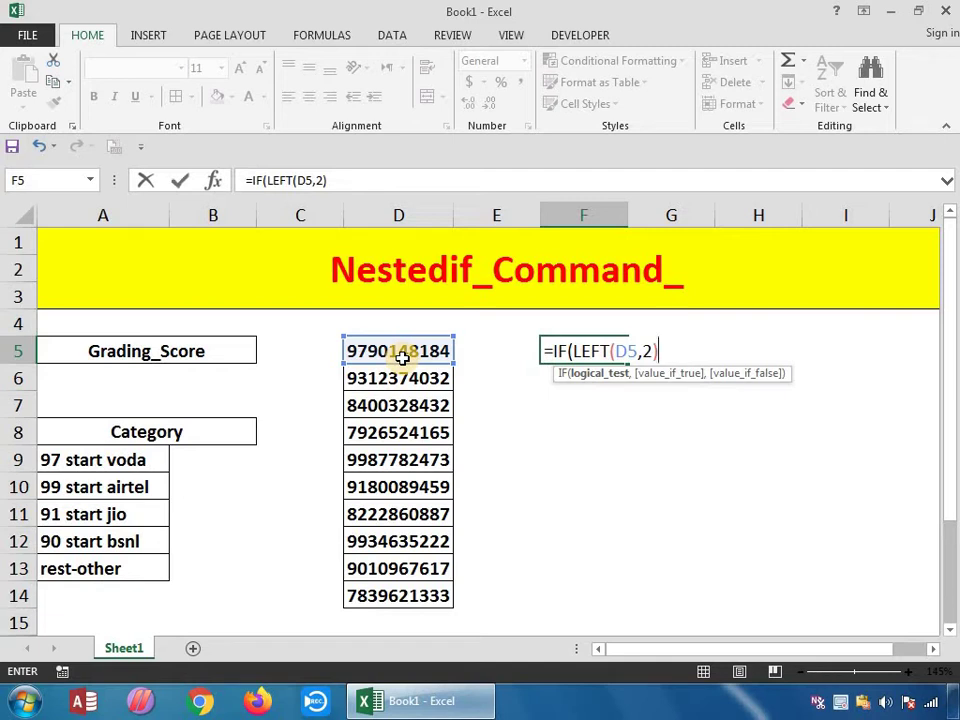
pyautogui.write('="97"')
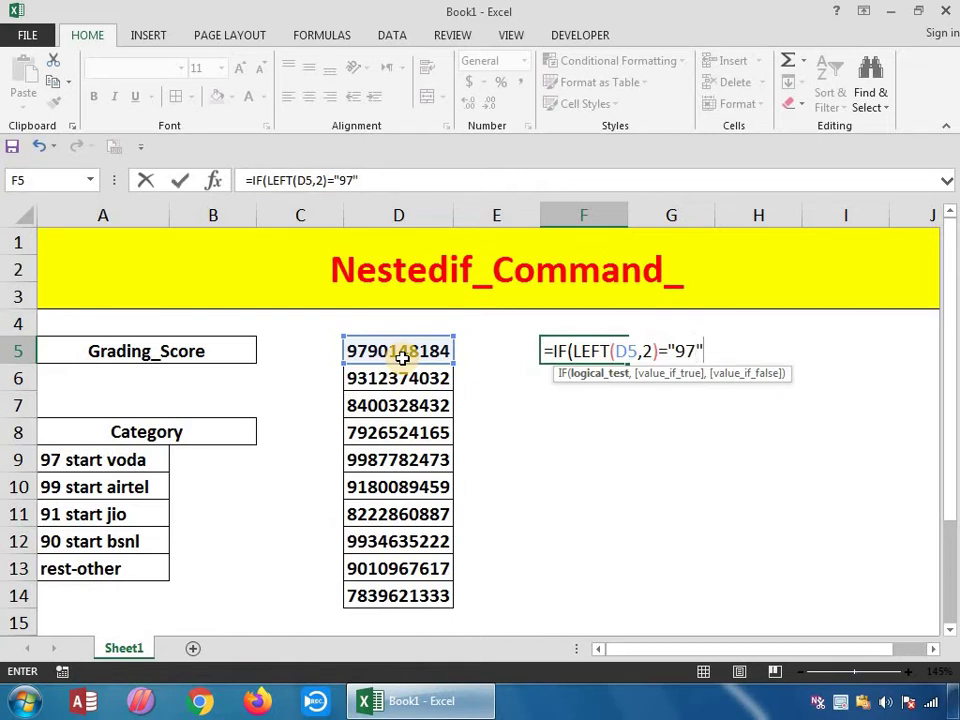
pyautogui.write(',')
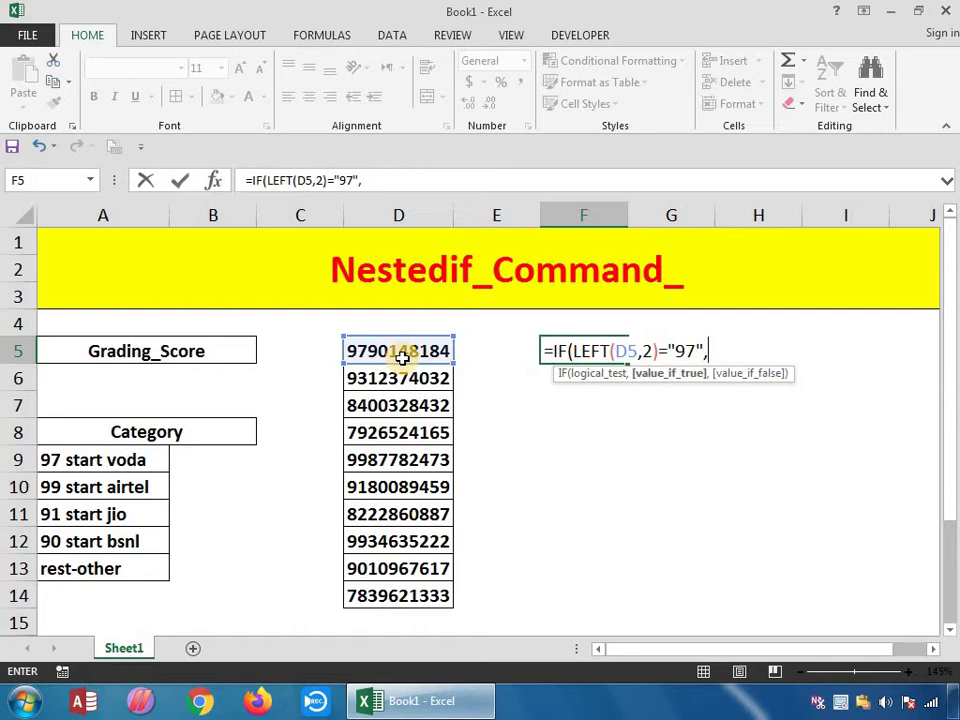
pyautogui.write('"vod')
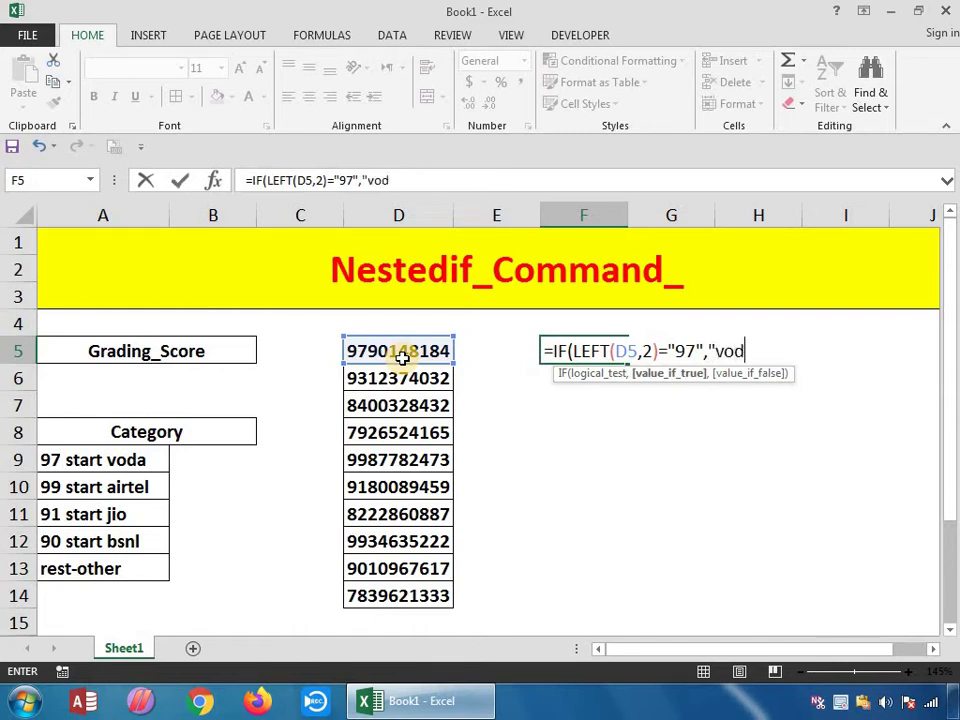
pyautogui.write('a"')
pyautogui.write(',')
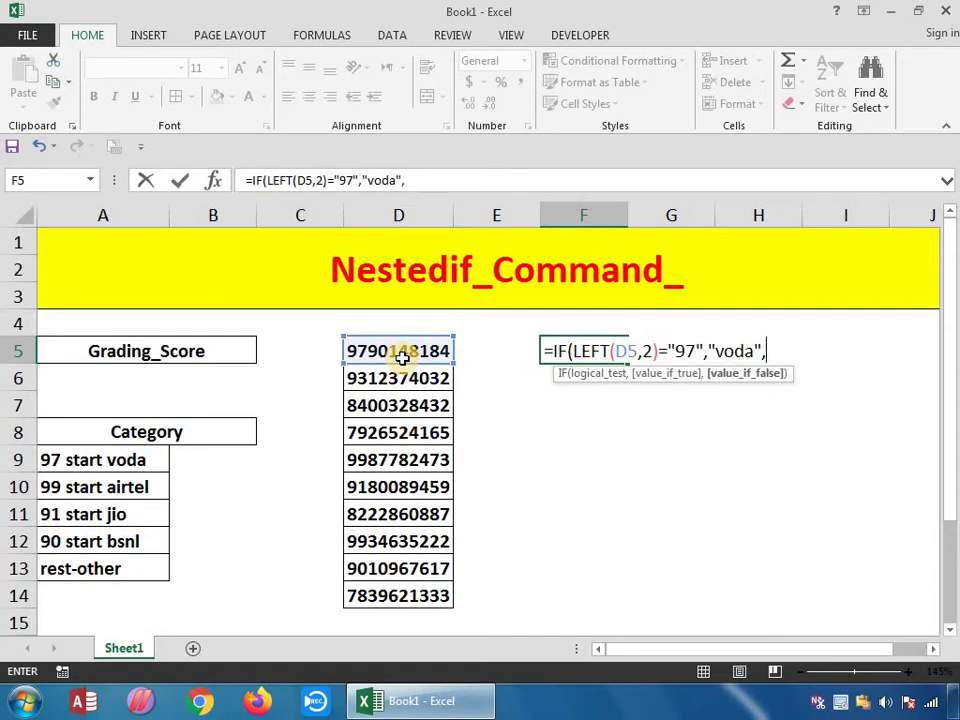
# Nest a second IF as the value-if-false argument and open its condition with the LEFT function.
pyautogui.write('IF(')
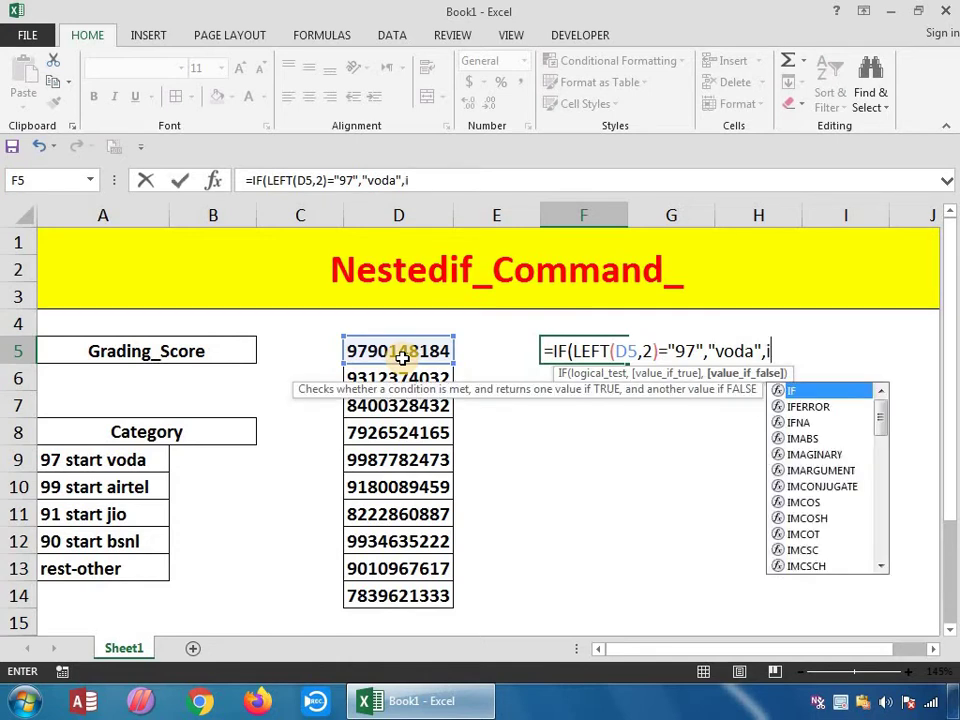
pyautogui.write('lre')
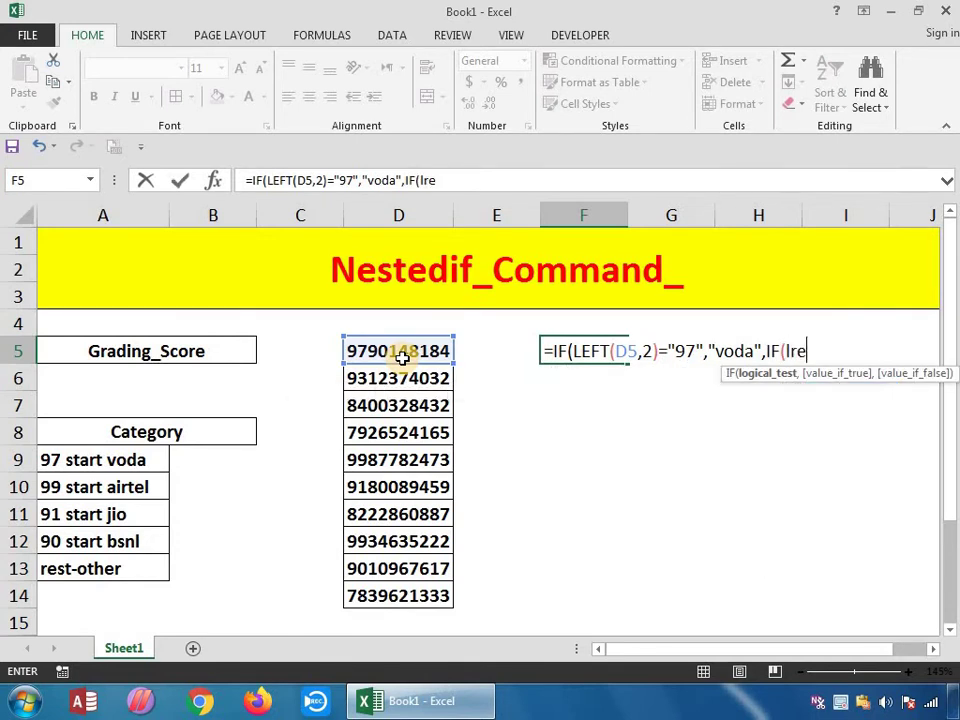
pyautogui.press('BackSpace')
pyautogui.press('BackSpace')
pyautogui.press('Tab')
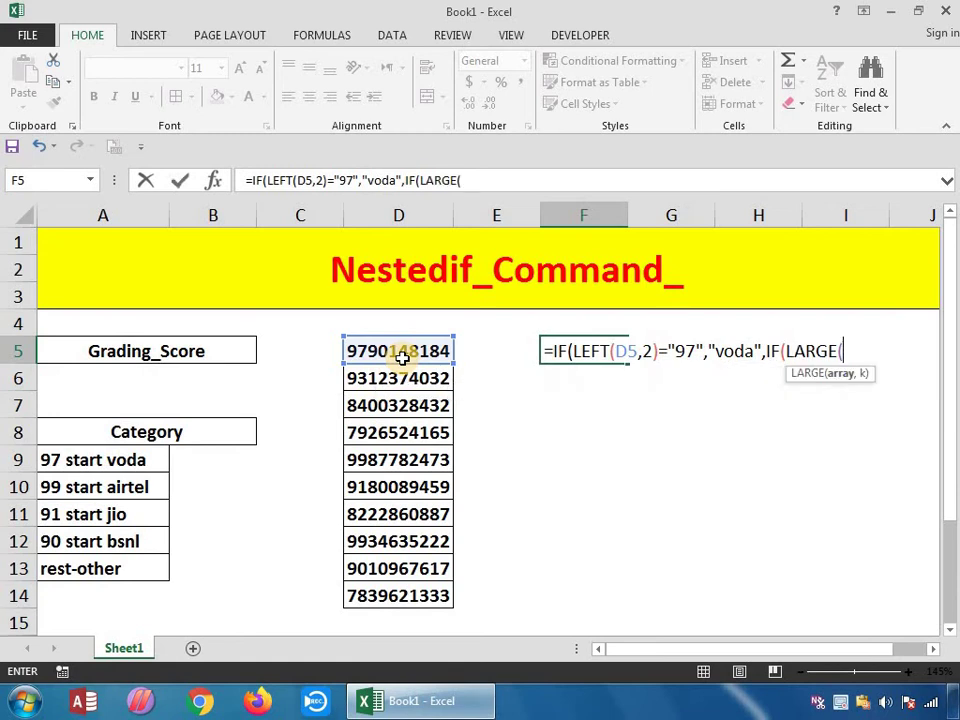
pyautogui.press('BackSpace')
pyautogui.press('BackSpace')
pyautogui.press('BackSpace')
pyautogui.press('BackSpace')
pyautogui.press('BackSpace')
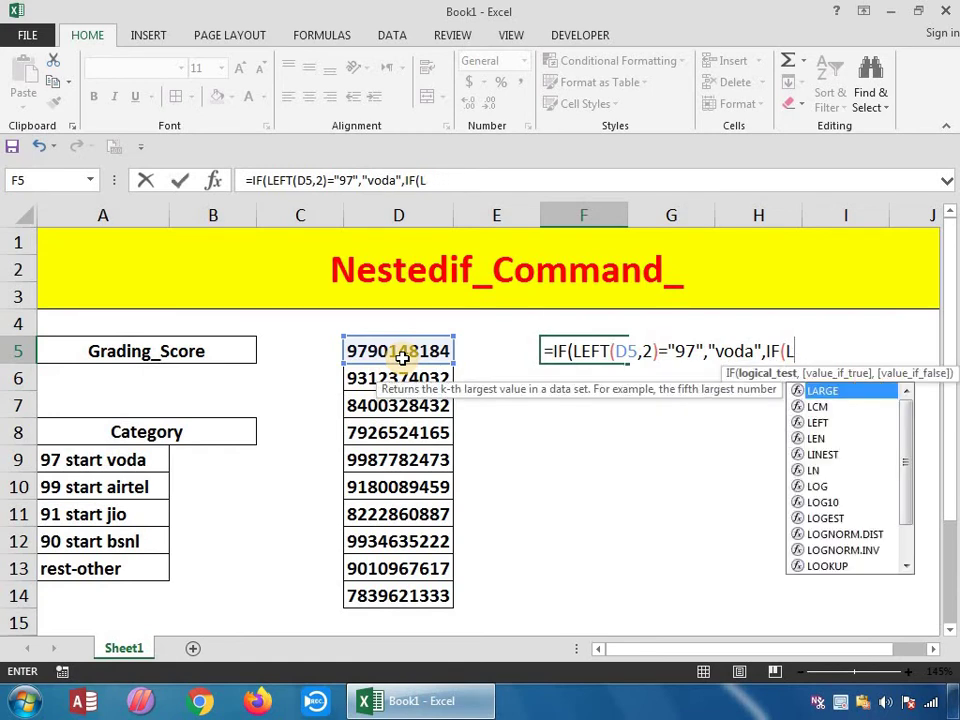
pyautogui.write('eft')
pyautogui.press('Tab')
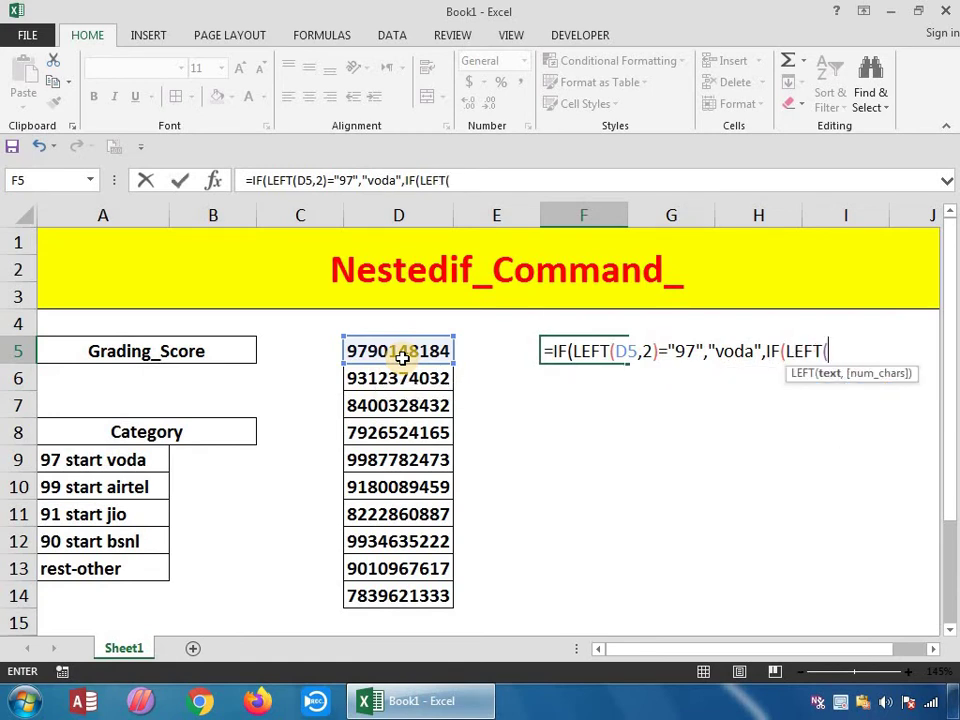
# Complete the second condition as LEFT(D5,2)="99" with "airtel" as its true value.
pyautogui.click(412, 343)
pyautogui.write(',2')
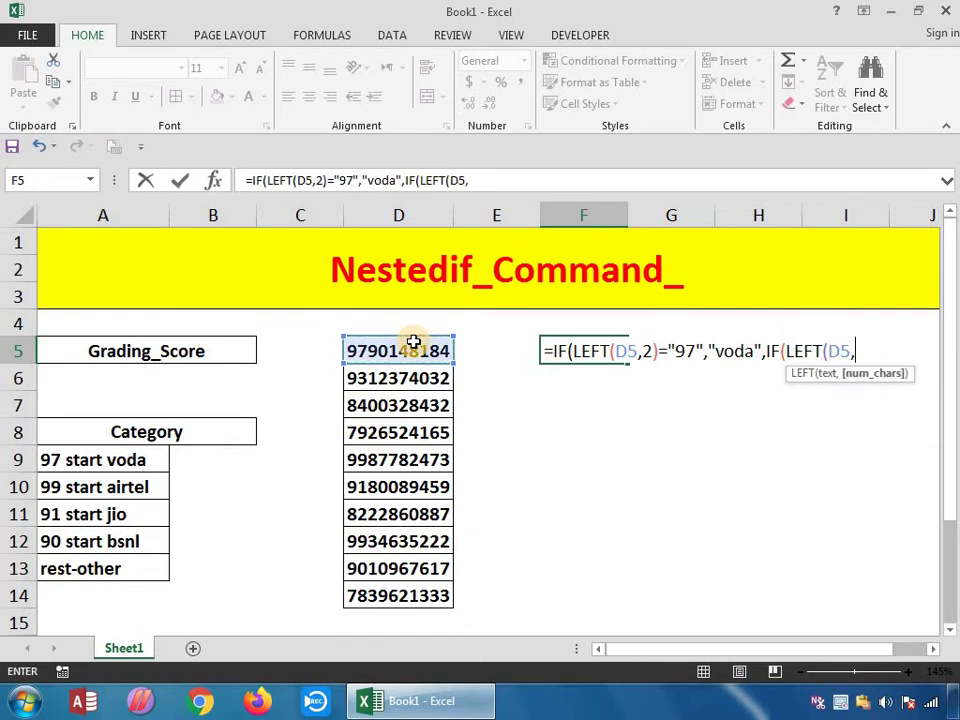
pyautogui.write(')="')
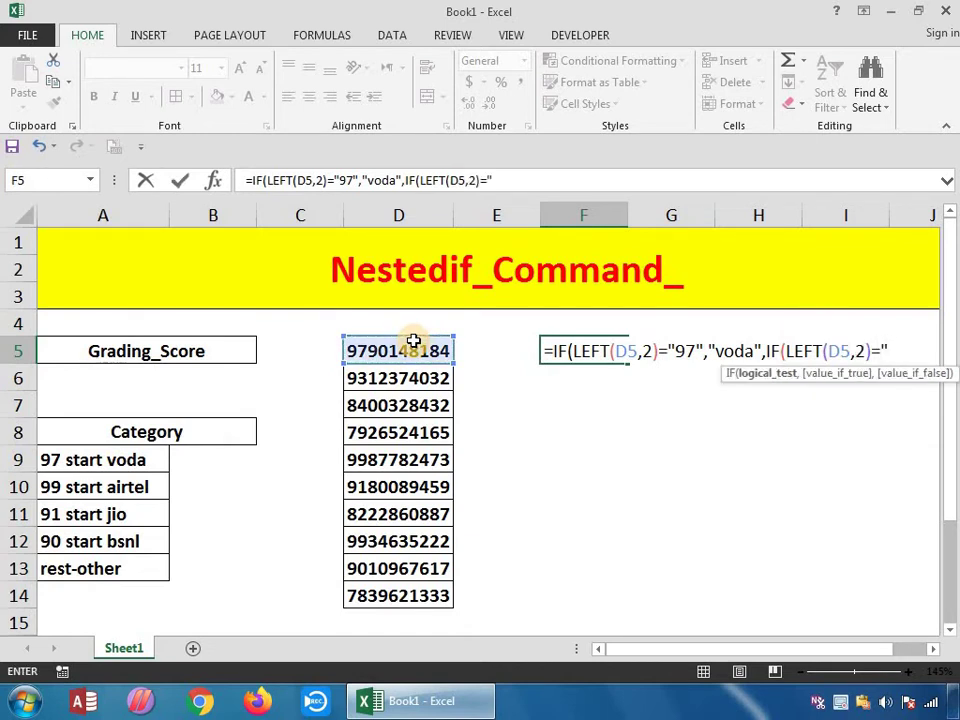
pyautogui.write('99","')
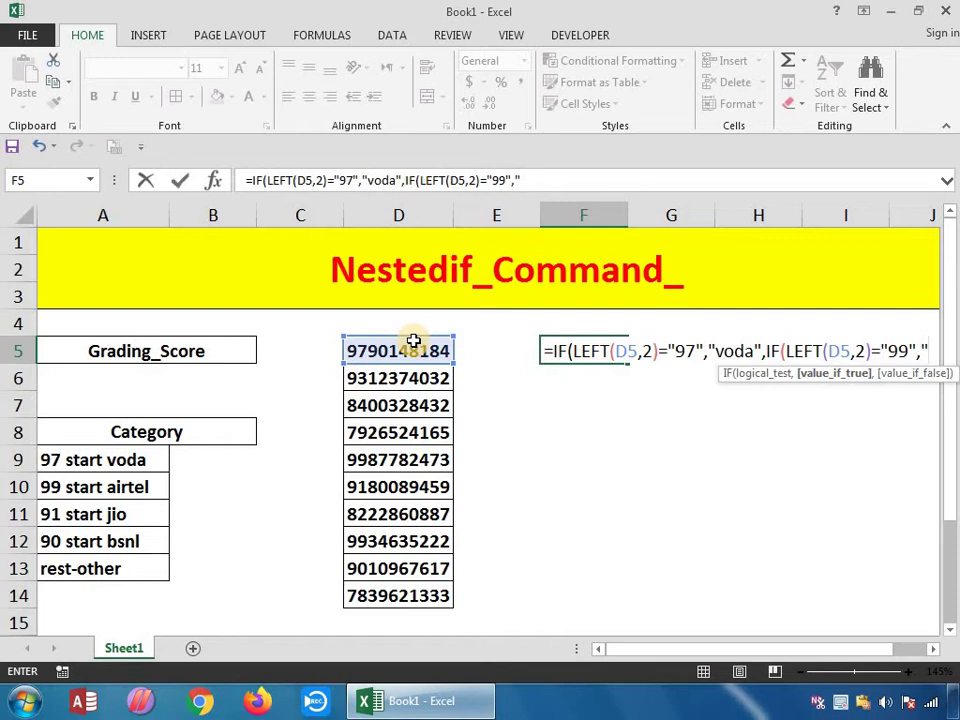
pyautogui.write('airtel",')
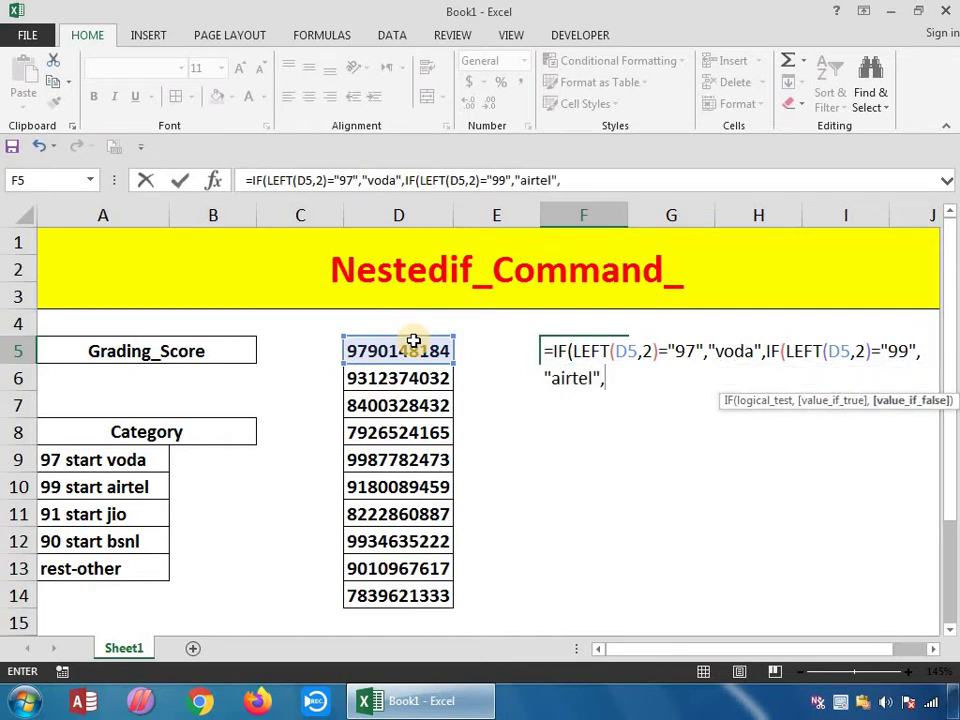
# Nest a third IF that tests LEFT(D5,2)="91" and returns "jio" when true.
pyautogui.write('if')
pyautogui.press('Tab')
pyautogui.write('lef')
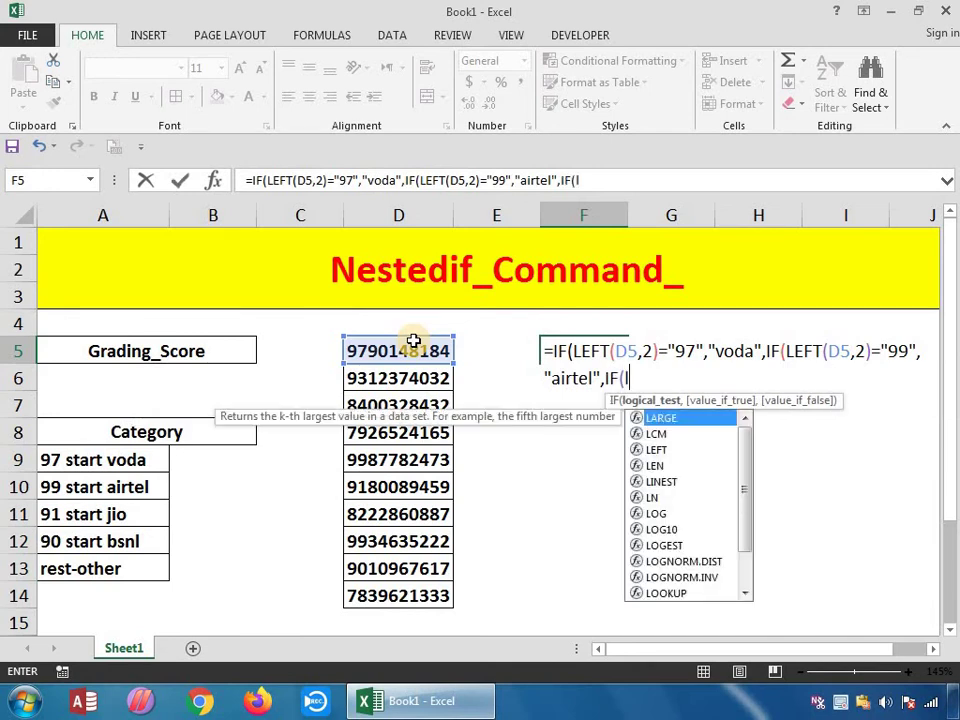
pyautogui.press('Tab')
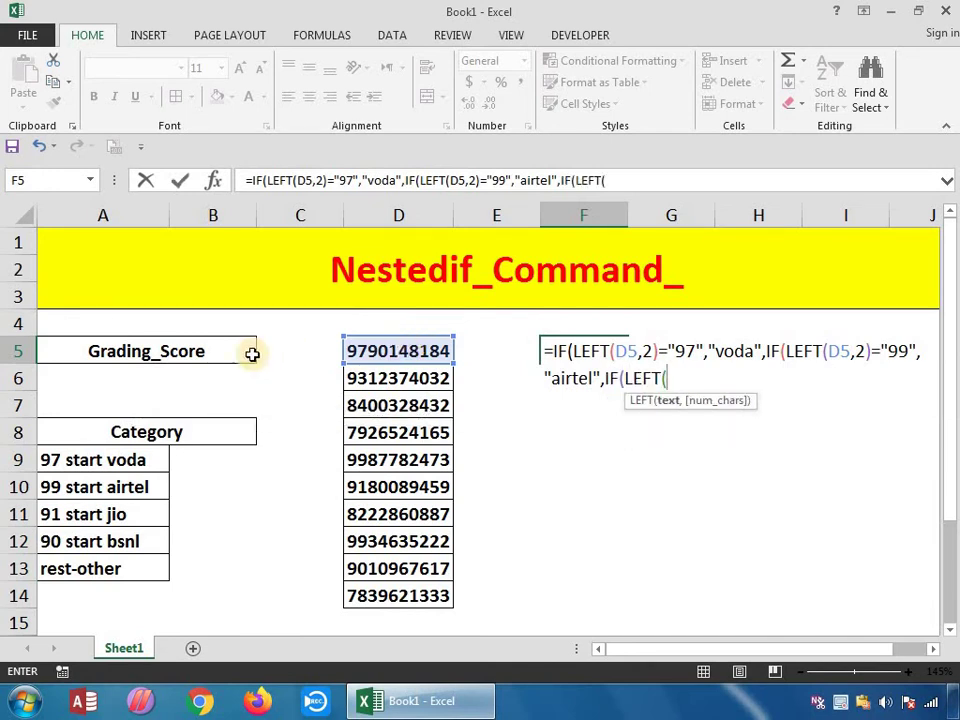
pyautogui.click(386, 356)
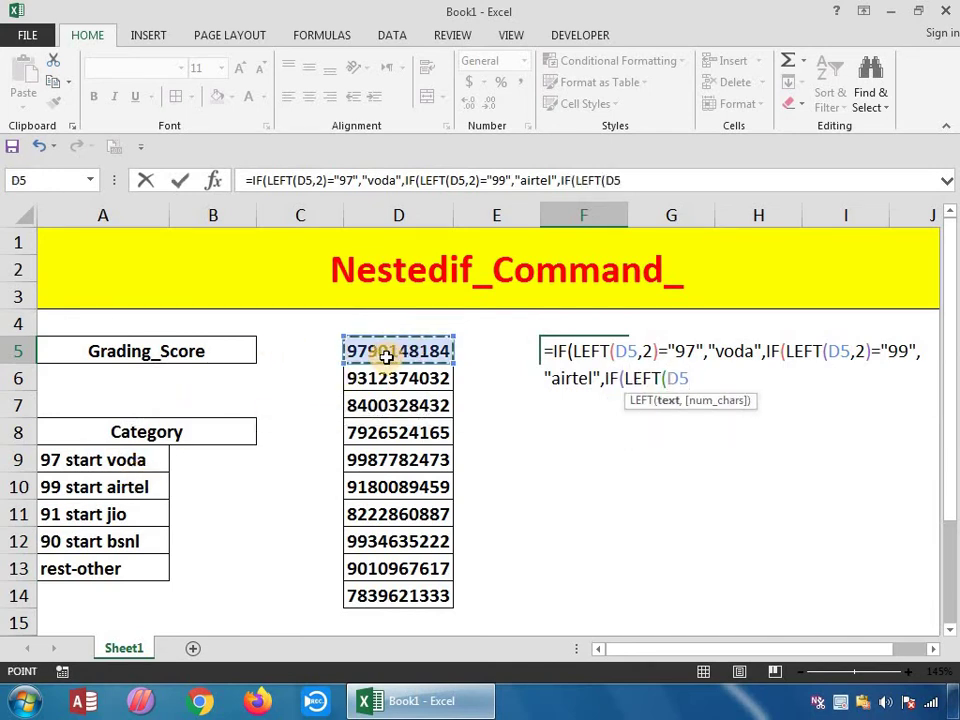
pyautogui.write(',2)="')
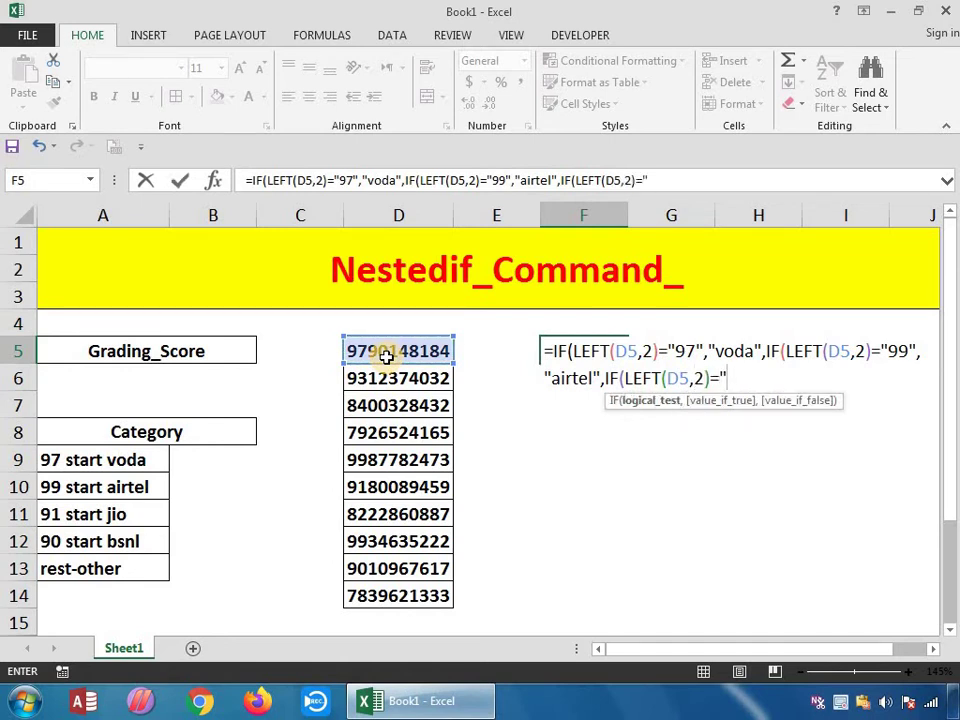
pyautogui.write('91","')
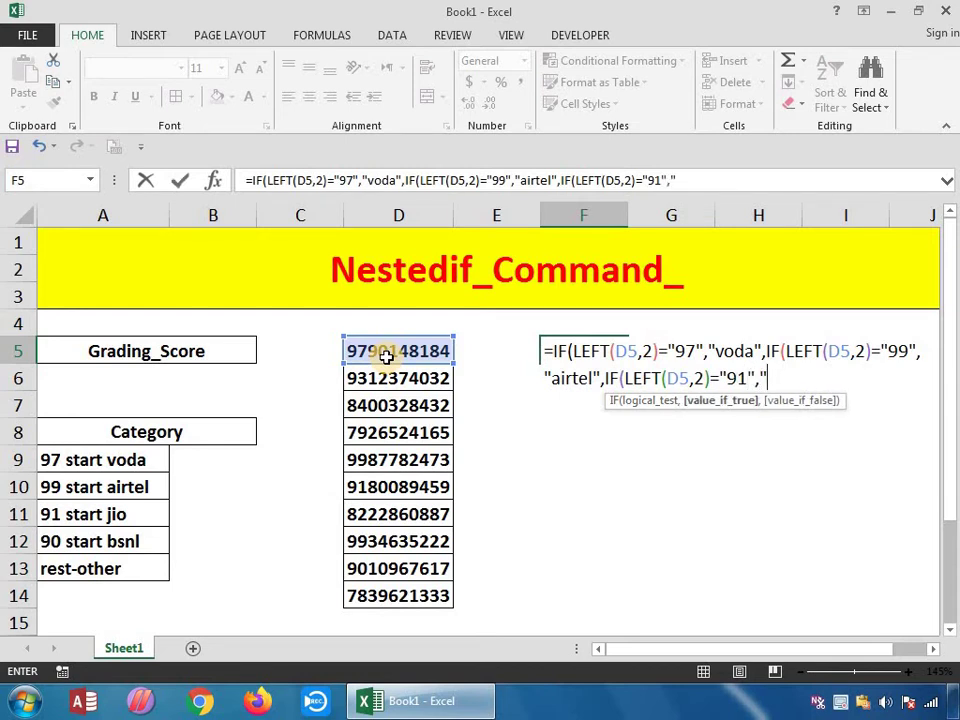
pyautogui.write('jio",if')
# Nest a fourth IF in the formula that tests LEFT(D5,2)="90" and returns "bsnl" when true.
pyautogui.press('Tab')
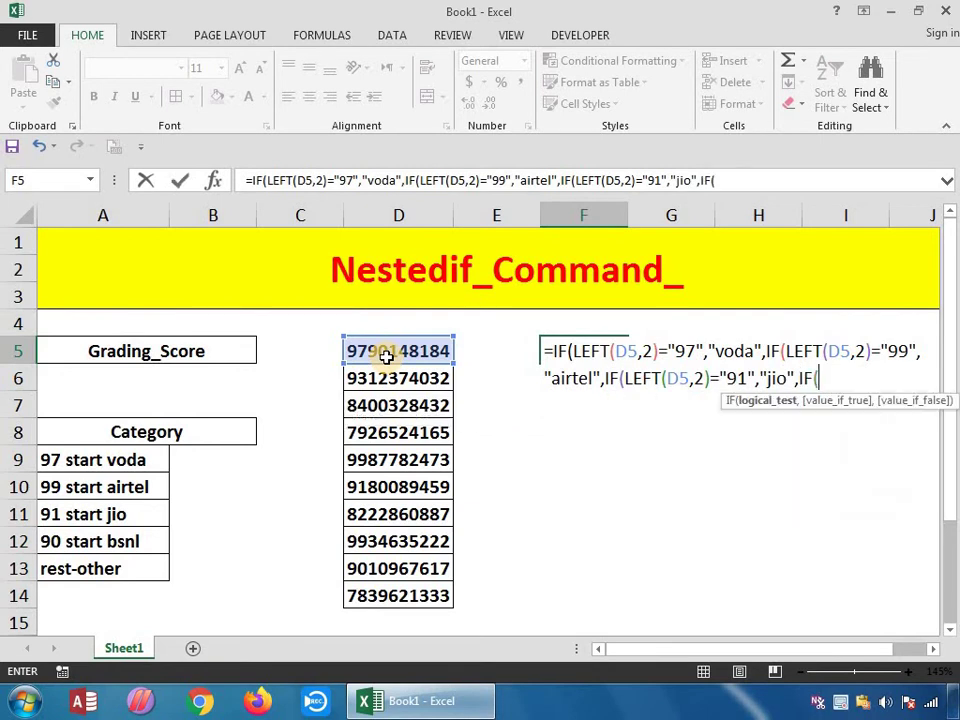
pyautogui.write('left')
pyautogui.press('Tab')
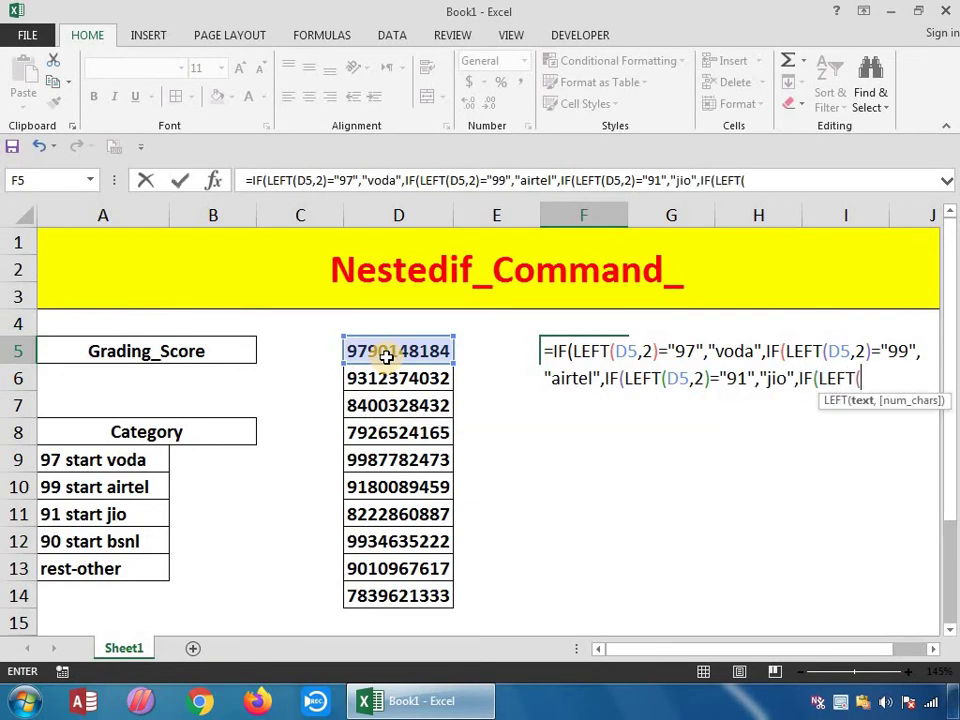
pyautogui.click(386, 357)
pyautogui.write(',')
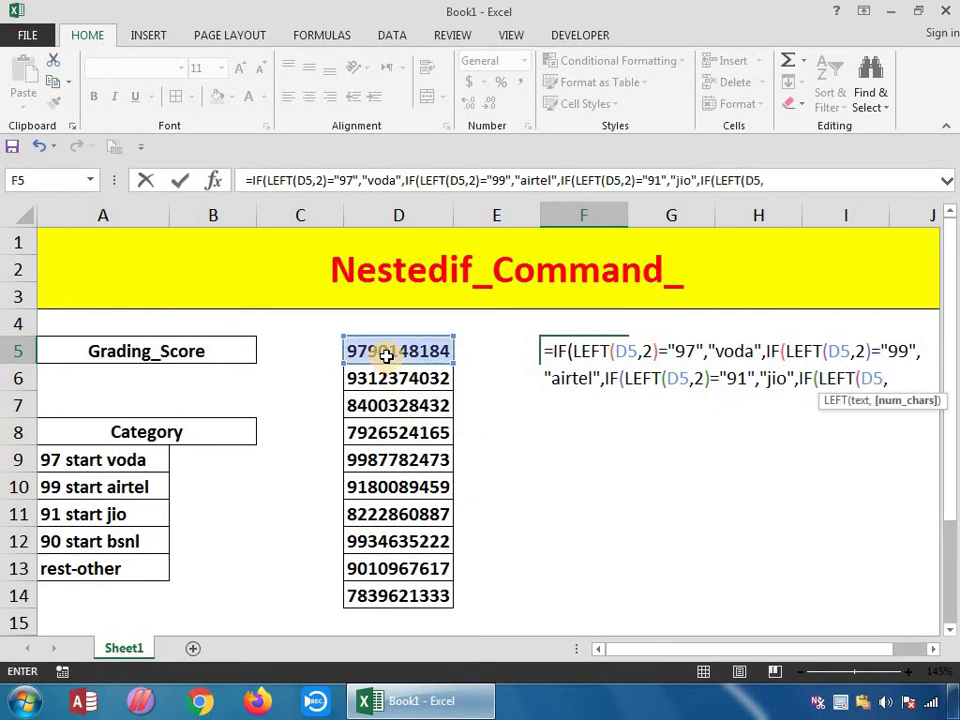
pyautogui.write('2)="')
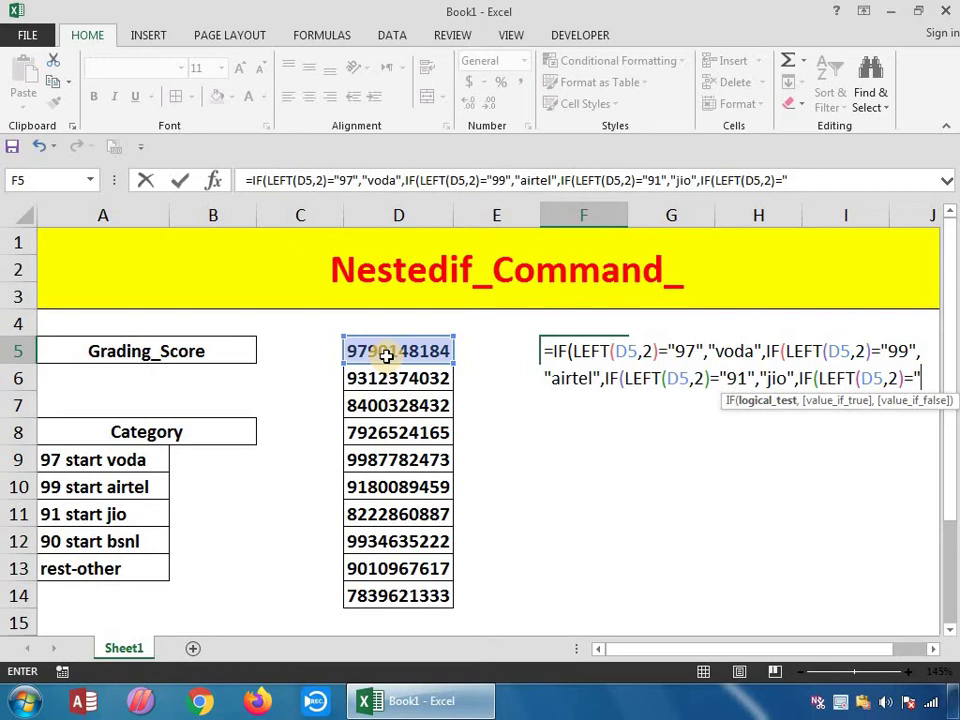
pyautogui.write('90"')
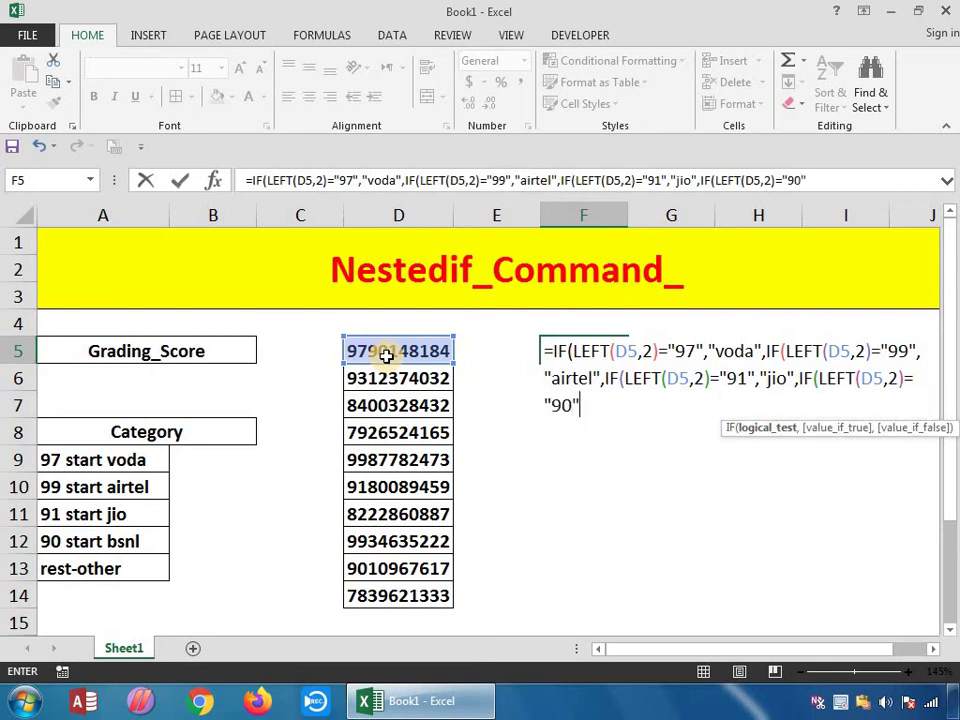
pyautogui.write(',"')
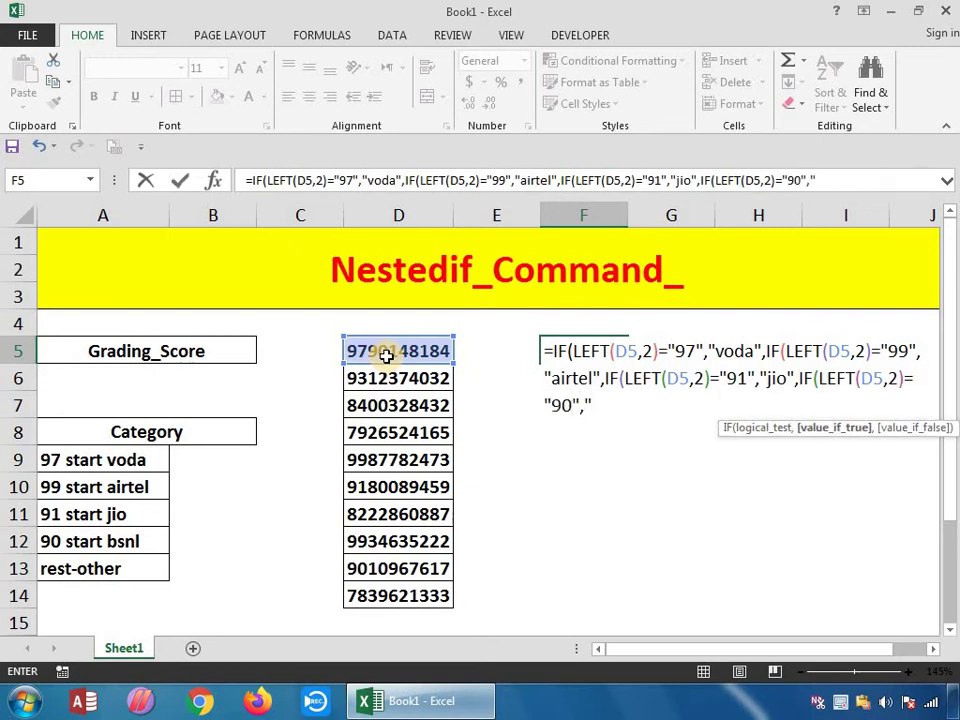
pyautogui.write('bsnl",')
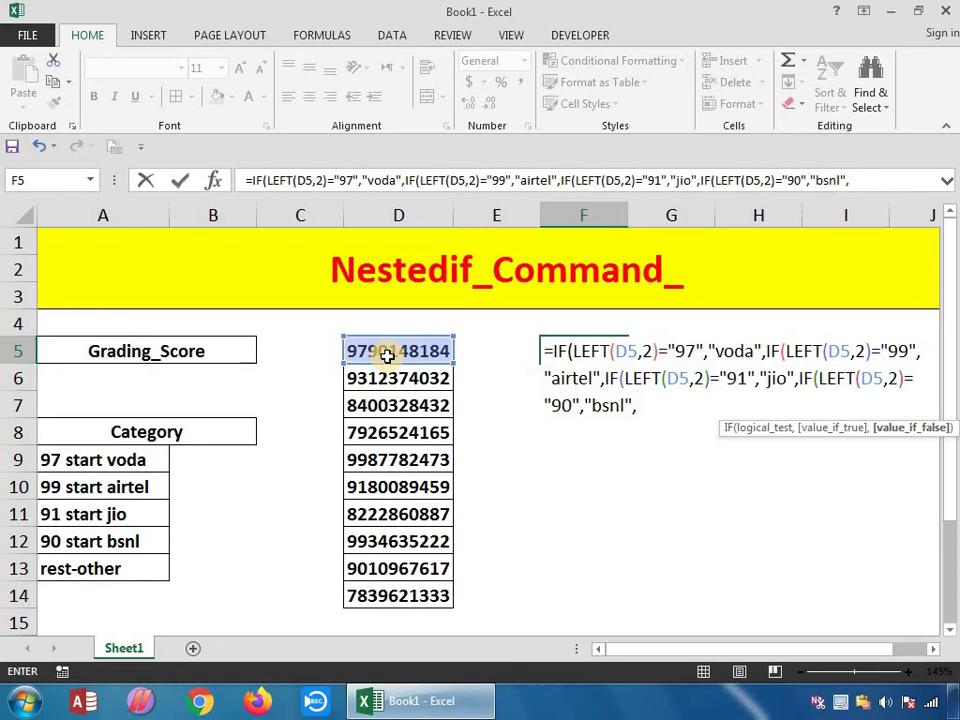
# Set "other" as the final value-if-false, close all four nested IFs and enter the formula in F5.
pyautogui.write('"other')
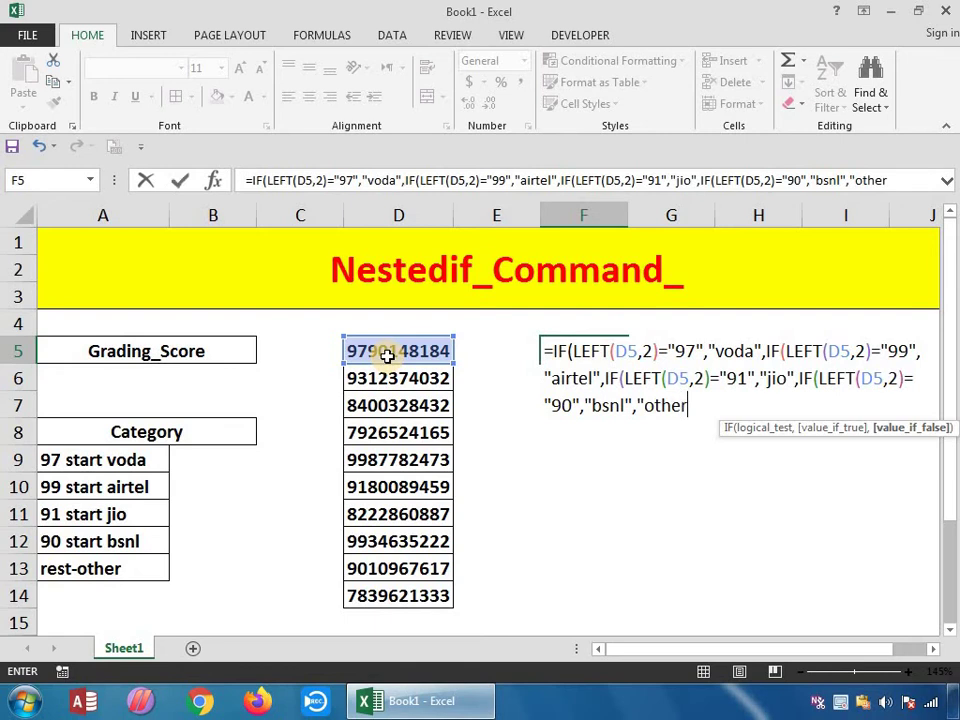
pyautogui.write('")')
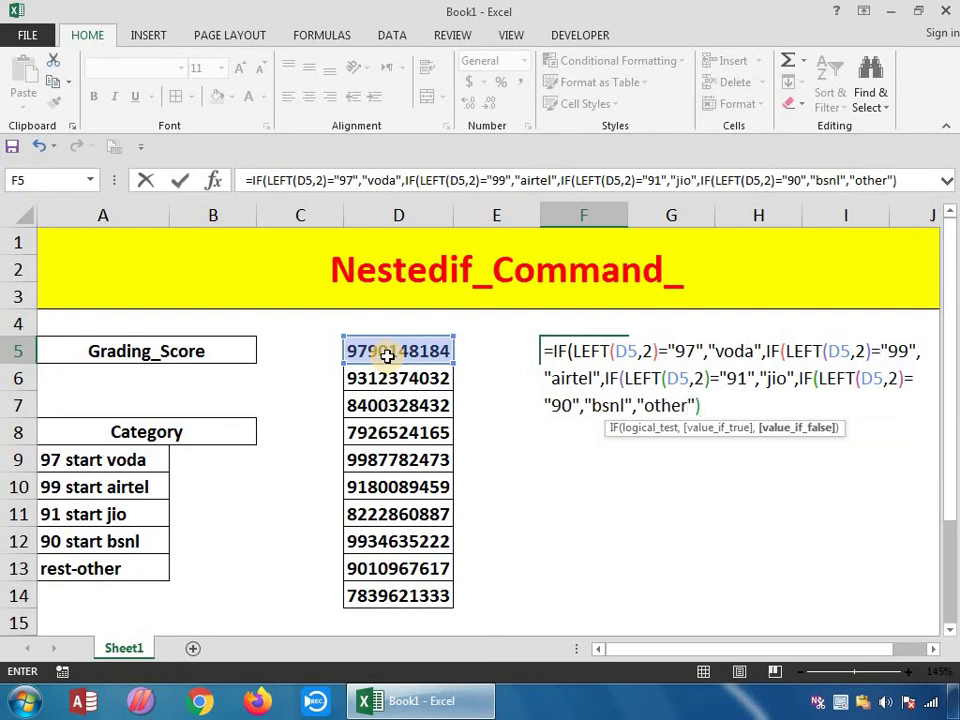
pyautogui.write('))')
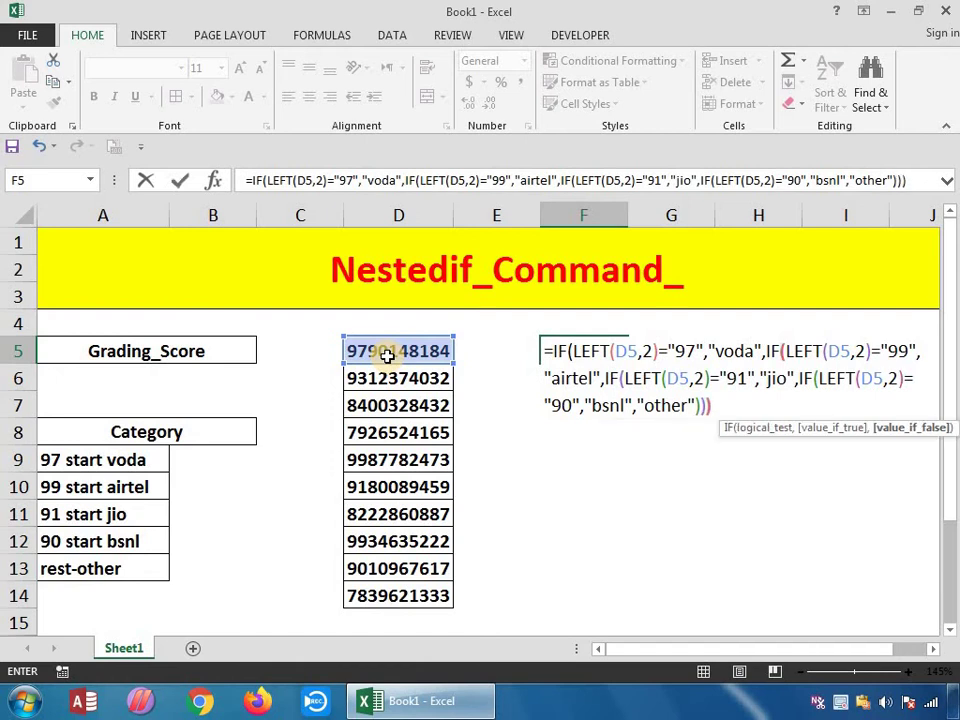
pyautogui.write(')')
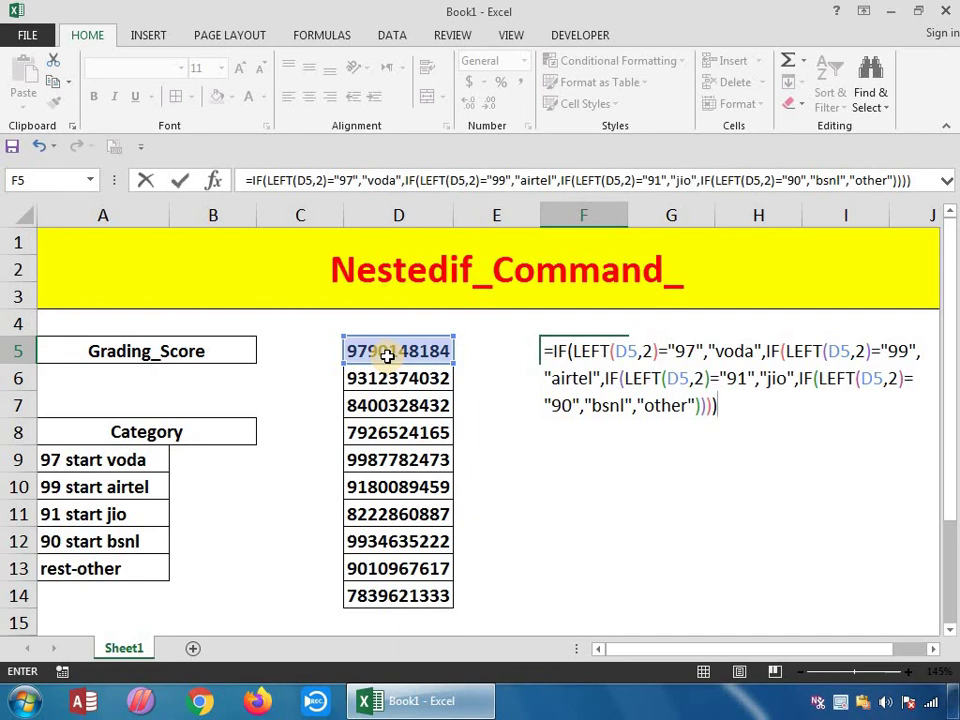
pyautogui.press('Return')
# Fill the F5 formula down through F14 to classify every number in column D.
pyautogui.press('Up')
pyautogui.press('Up')
pyautogui.hotkey('shift', 'Down')
pyautogui.hotkey('shift', 'Down')
pyautogui.hotkey('shift', 'Down')
pyautogui.hotkey('shift', 'Down')
pyautogui.hotkey('shift', 'Down')
pyautogui.hotkey('shift', 'Down')
pyautogui.hotkey('shift', 'Down')
pyautogui.hotkey('shift', 'Down')
pyautogui.hotkey('shift', 'Down')
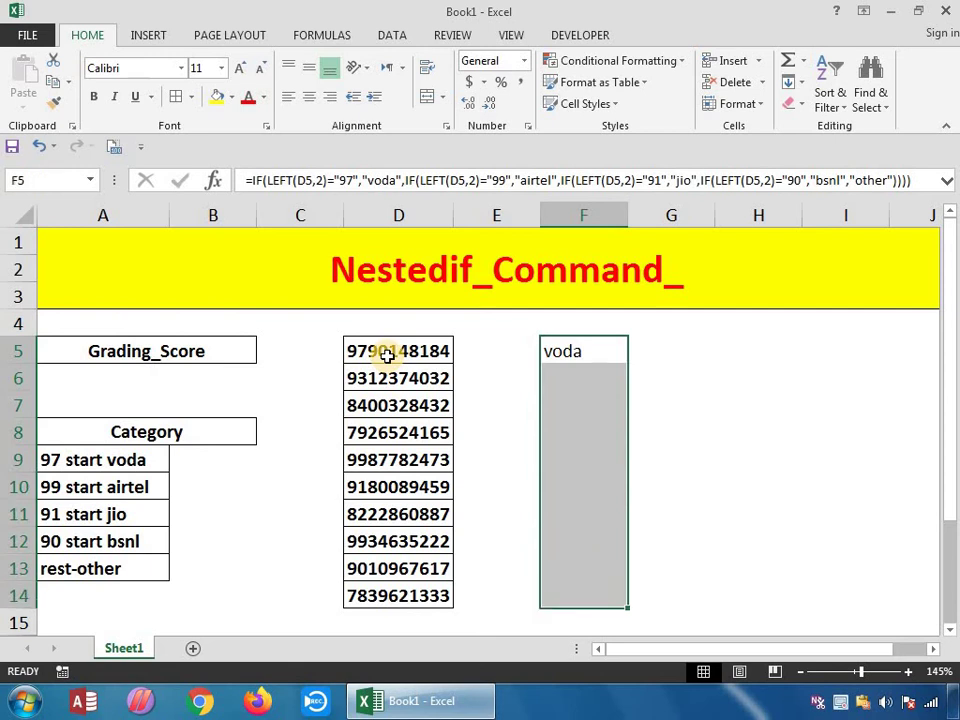
pyautogui.hotkey('ctrl', 'd')
# Apply all borders and bold formatting to the results in F5:F14.
pyautogui.press('alt')
pyautogui.press('h')
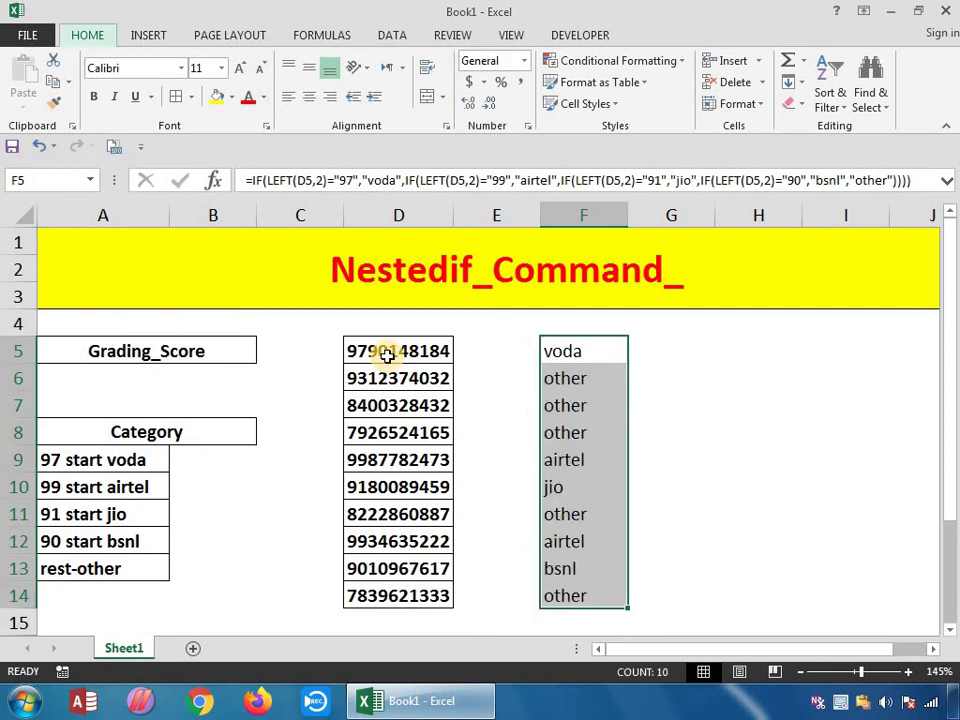
pyautogui.press('b')
pyautogui.press('a')
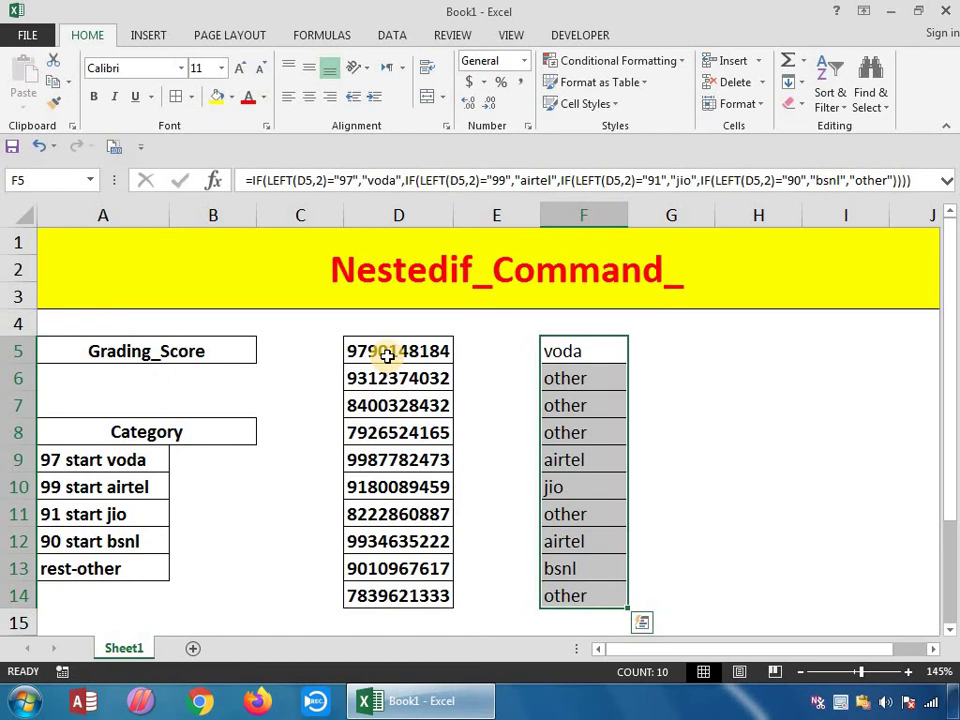
pyautogui.hotkey('ctrl', 'b')
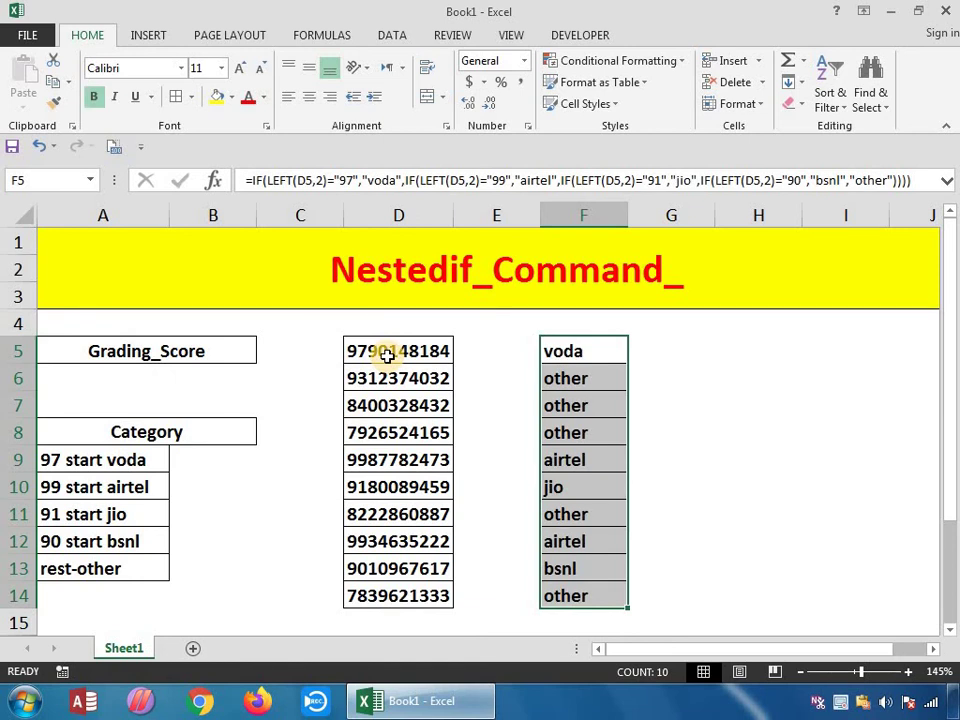
# Review the complete nested IF formula in F5 without changing it.
pyautogui.press('F2')
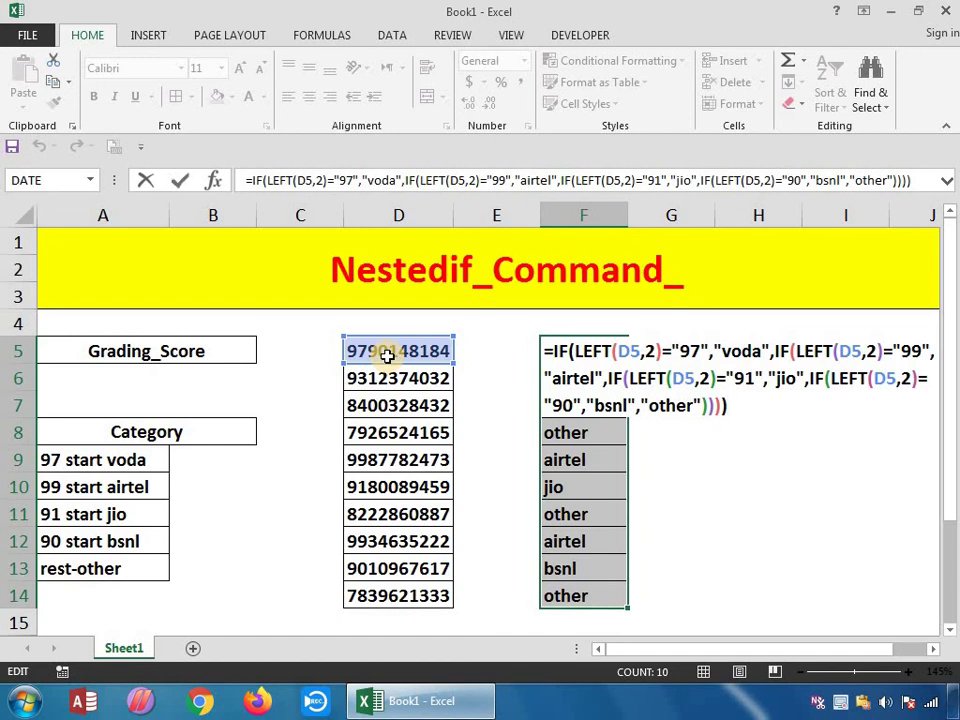
pyautogui.press('Return')
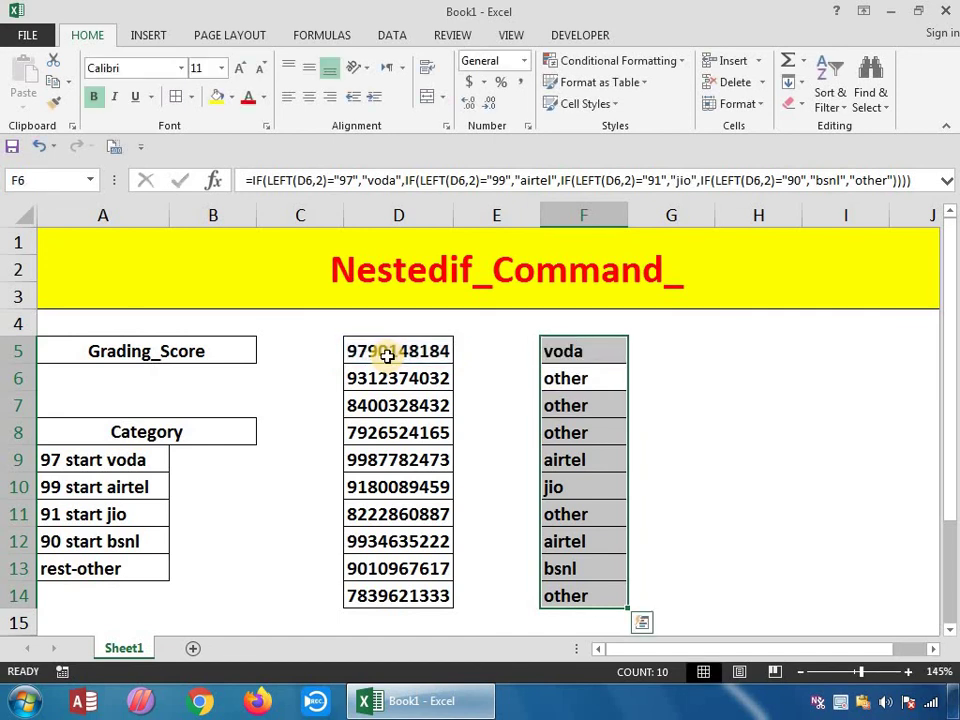